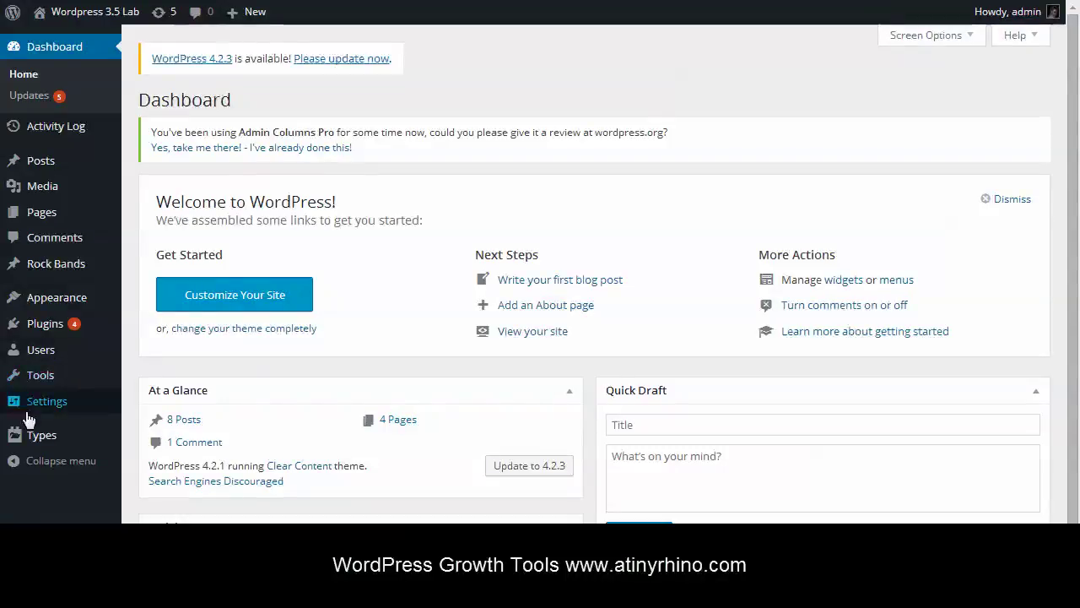
# - In the General settings, replace the site tagline with "A Tiny Rhino Video Tutorial"
pyautogui.moveTo(46, 413)
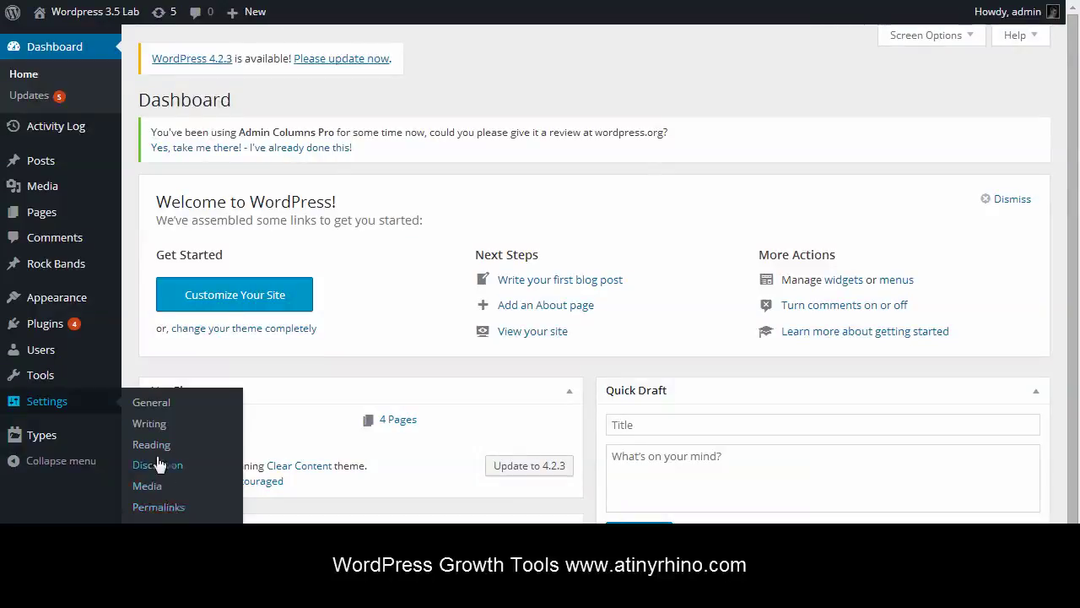
pyautogui.click(157, 407)
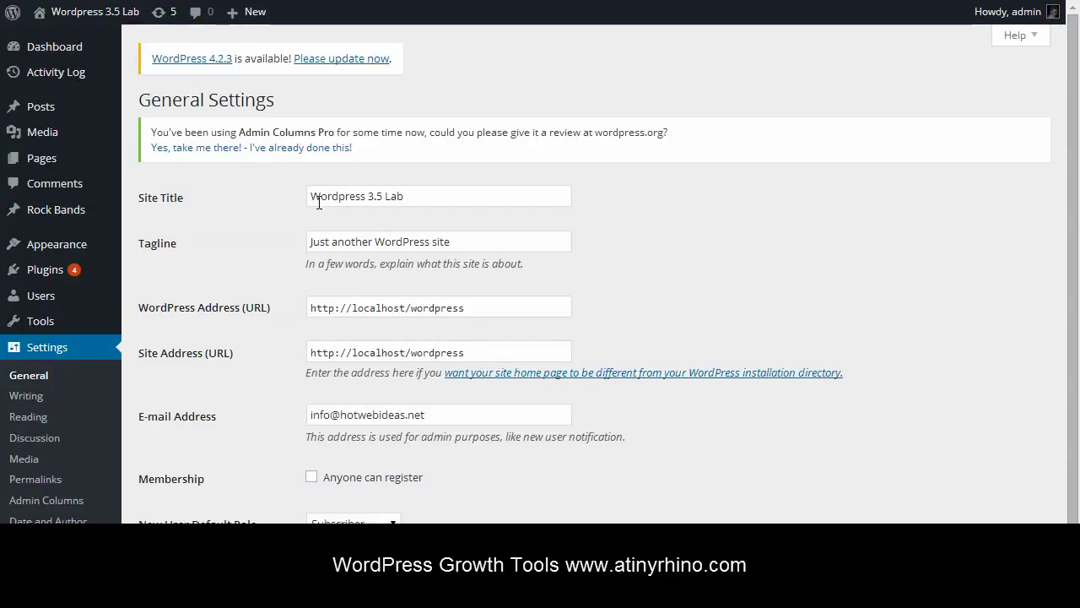
pyautogui.tripleClick(431, 242)
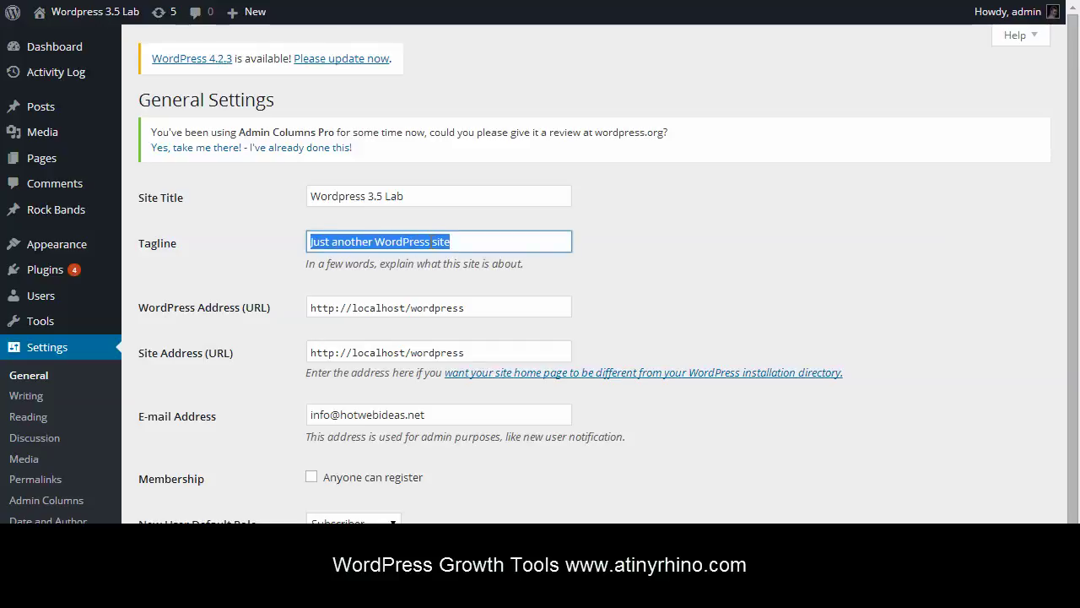
pyautogui.write('A Tinb')
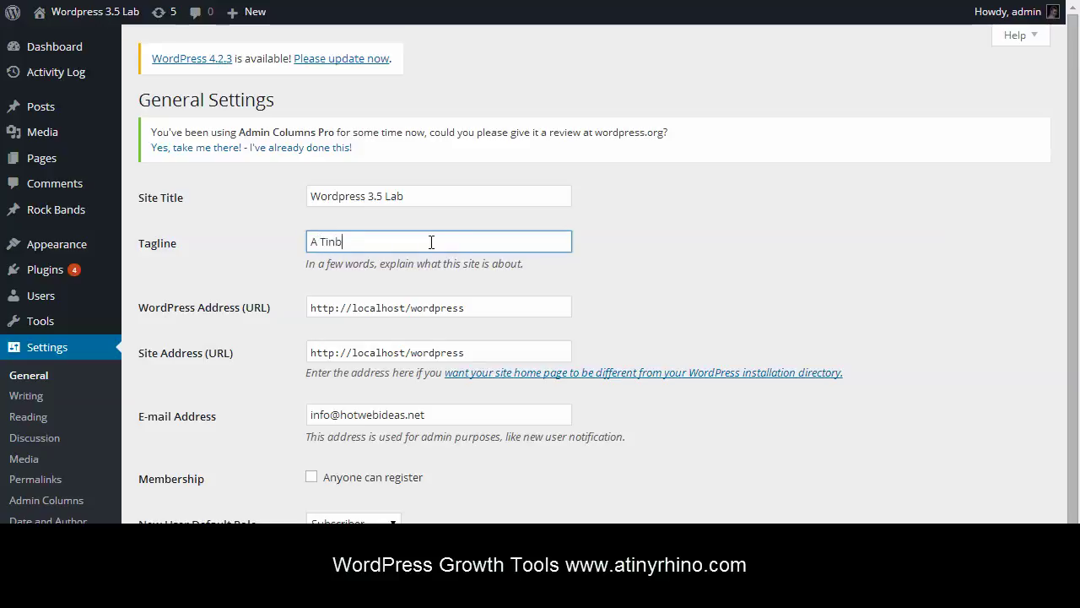
pyautogui.press('BackSpace')
pyautogui.write('y Rhino Video Tutorial')
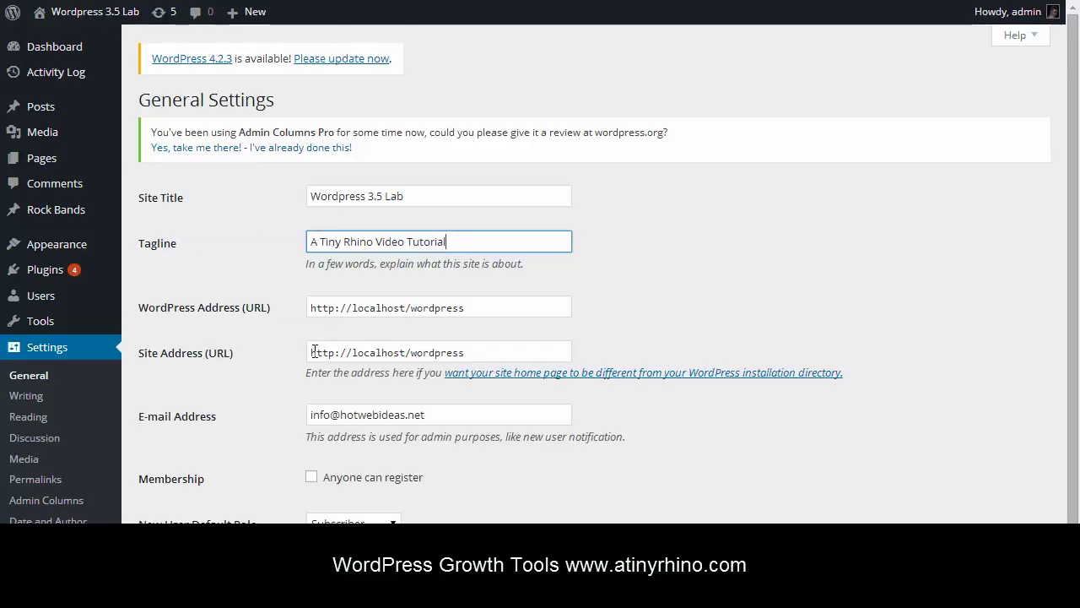
# - Check the options offered for New User Default Role and, in the Writing settings, for Default Post Category
pyautogui.scroll(-2, 348, 363)
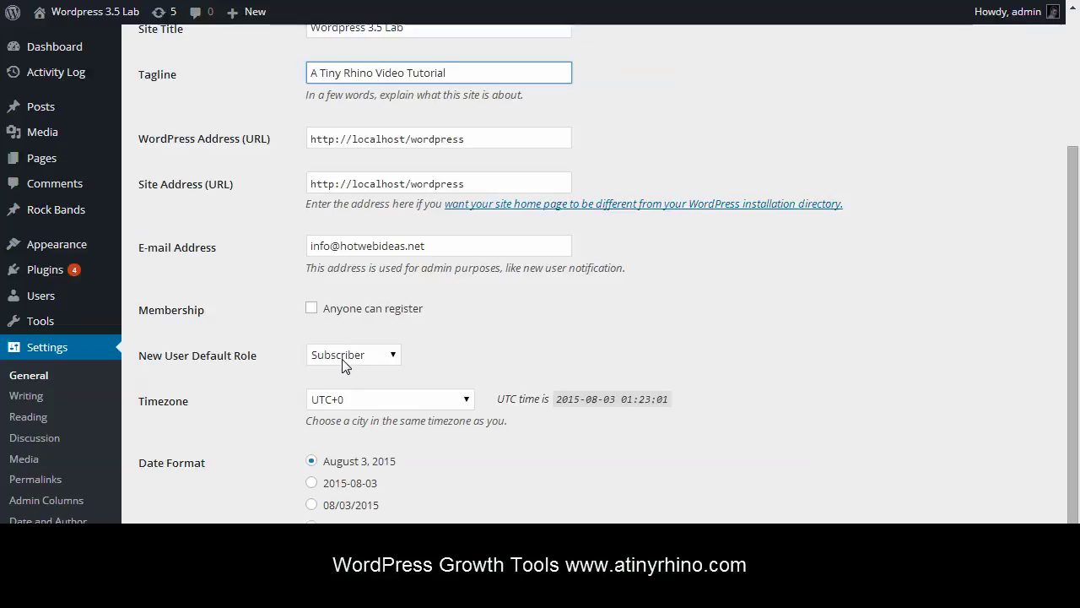
pyautogui.click(342, 358)
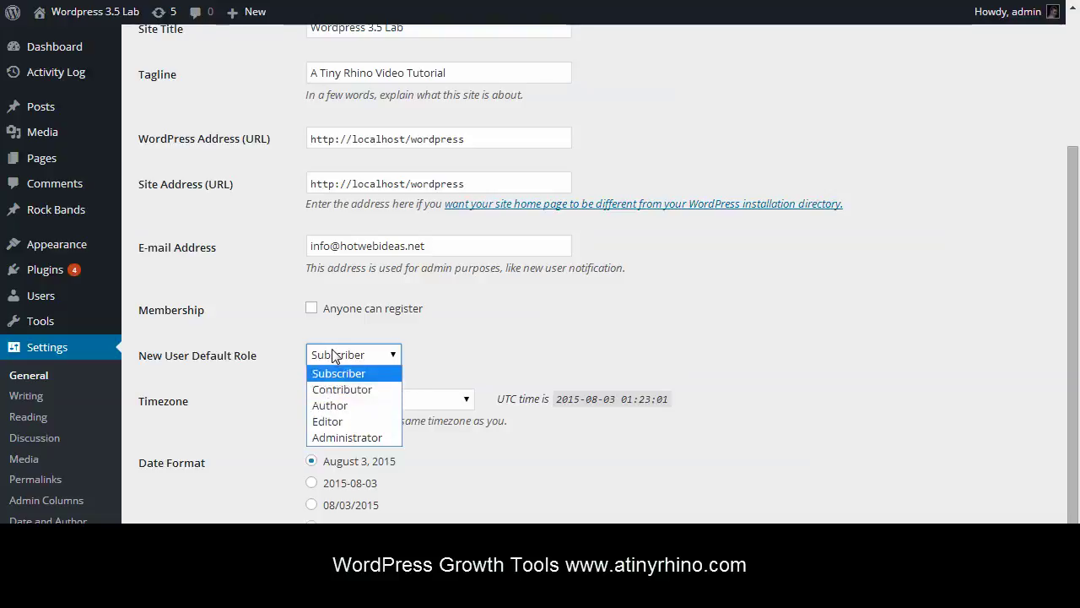
pyautogui.click(280, 339)
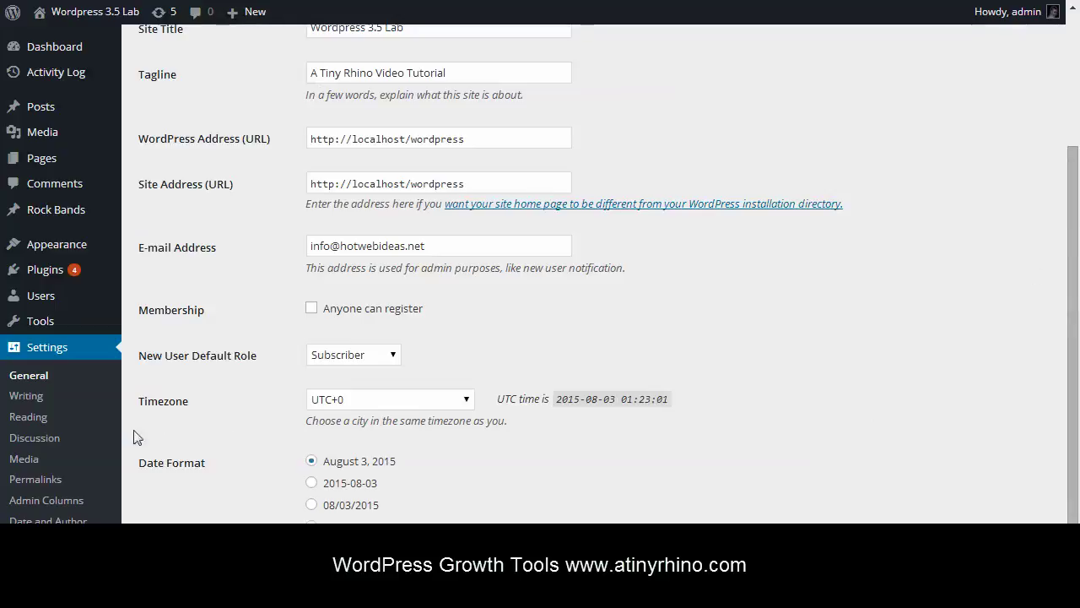
pyautogui.click(30, 396)
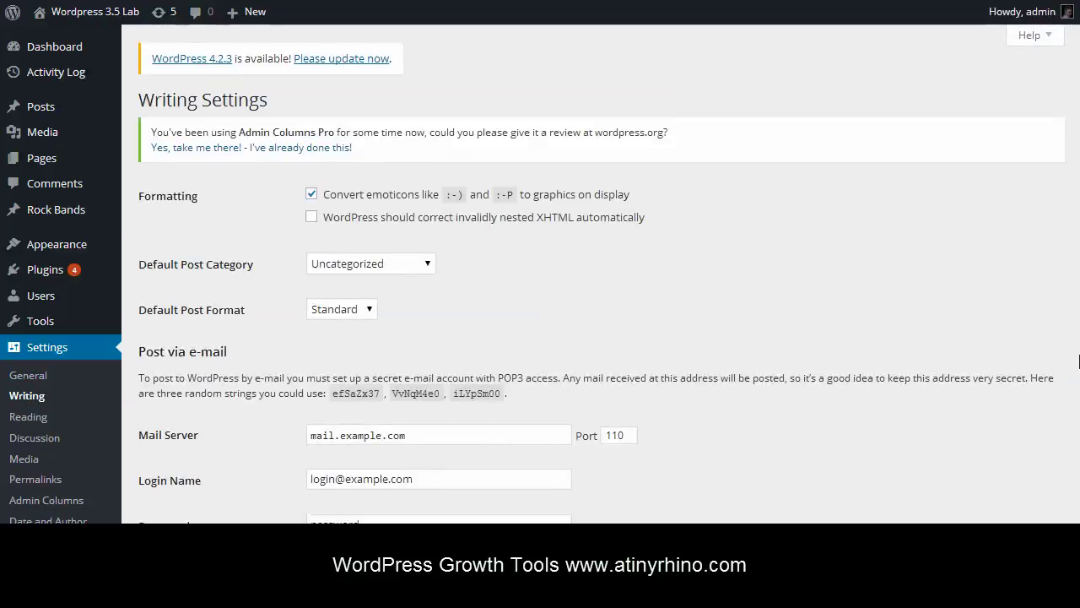
pyautogui.click(368, 267)
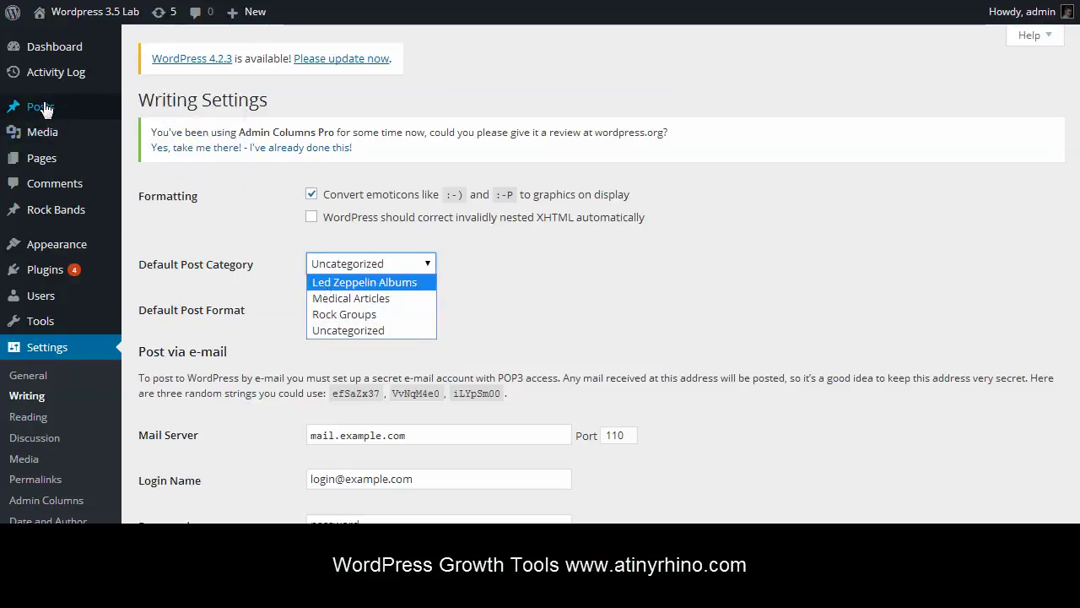
# - Add a new post category named "Video Tutorial"
pyautogui.moveTo(45, 109)
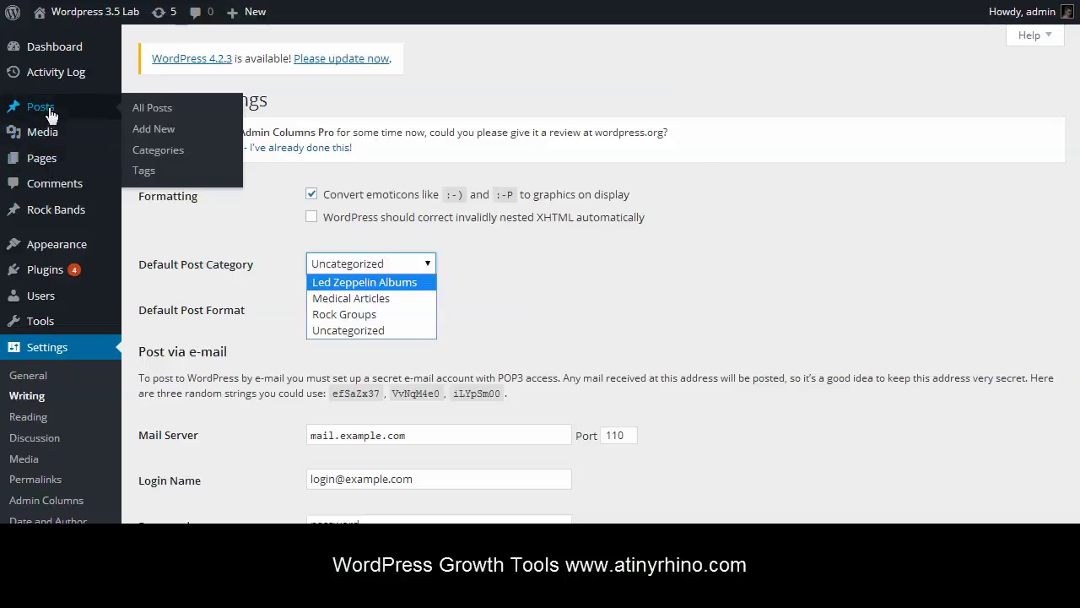
pyautogui.click(162, 152)
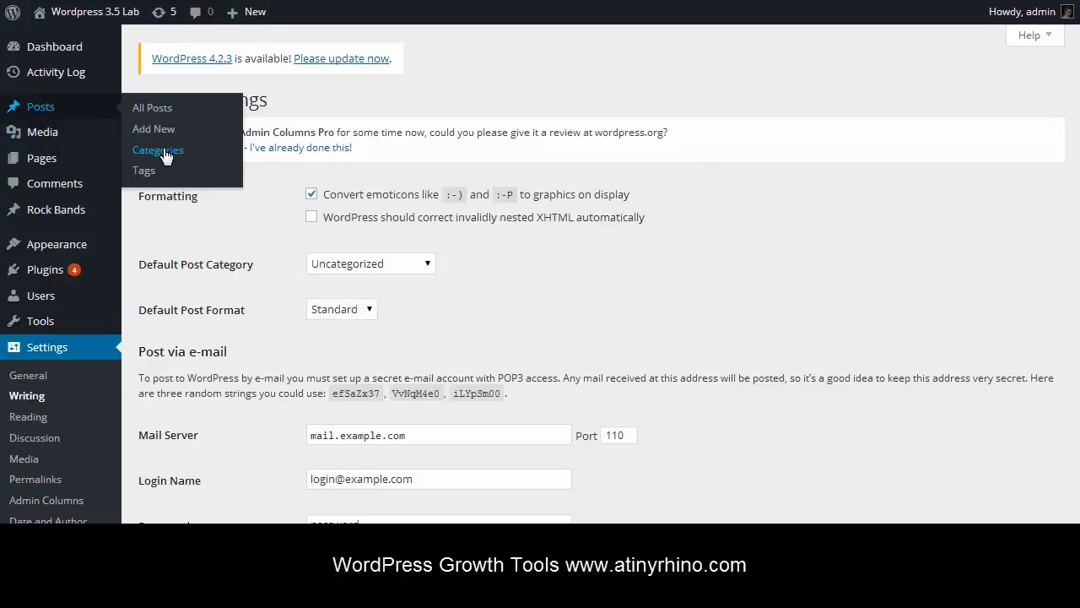
pyautogui.click(164, 150)
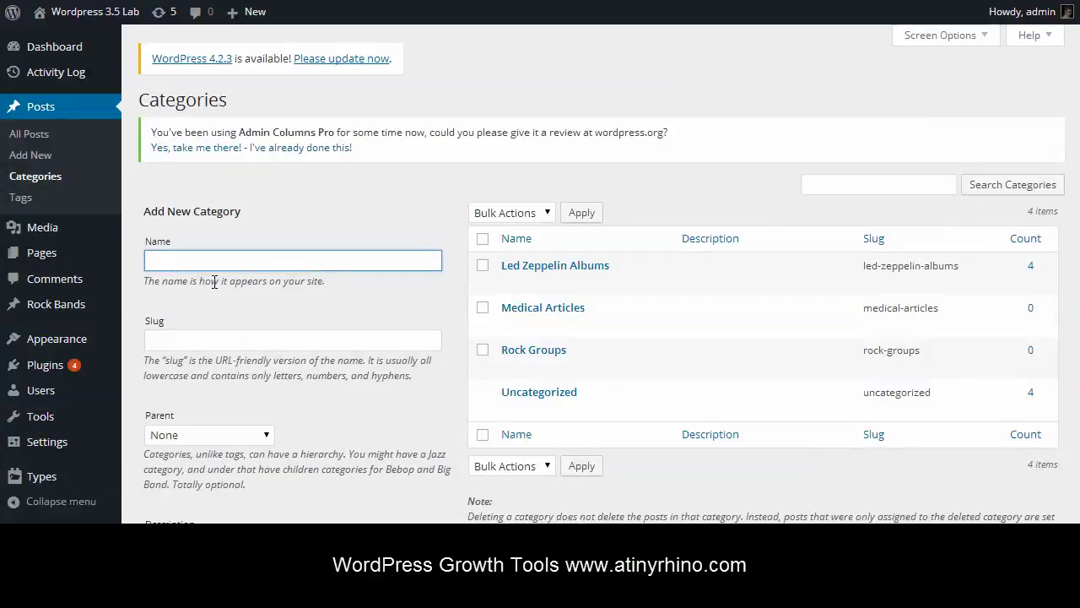
pyautogui.write('Video Tutorial')
pyautogui.hotkey('ctrl', '-')
pyautogui.hotkey('ctrl', '-')
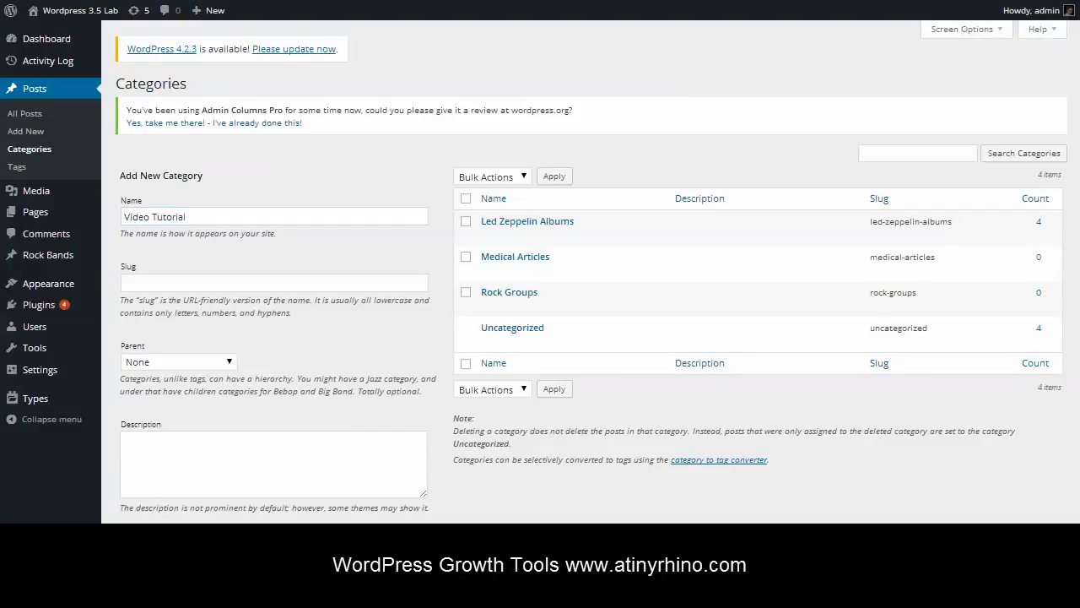
pyautogui.hotkey('ctrl', '+')
pyautogui.hotkey('ctrl', '+')
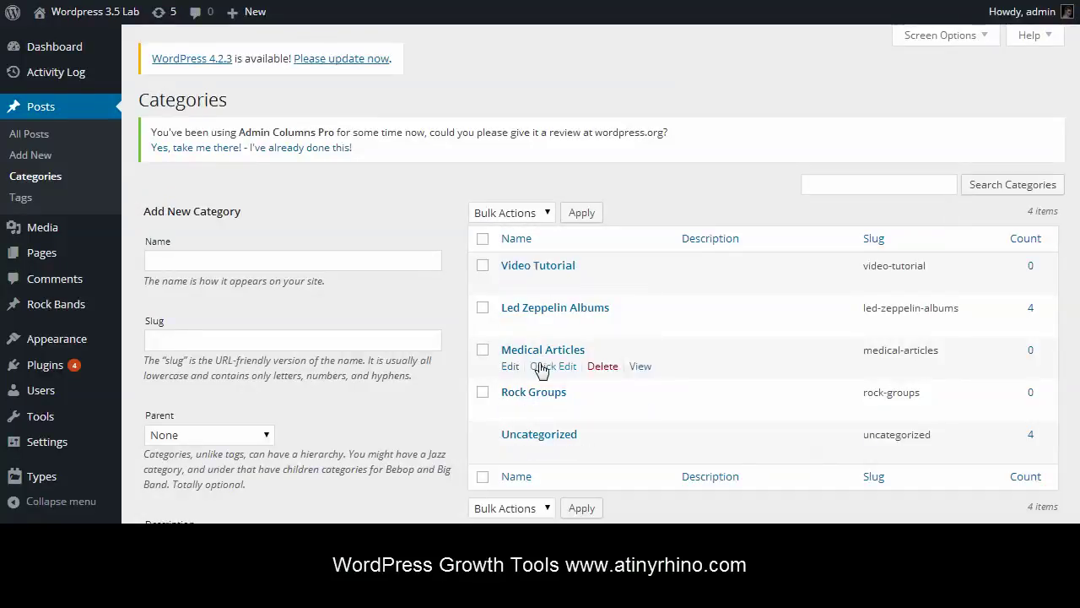
# - Set the Default Post Category to Video Tutorial in the Writing settings and save the changes
pyautogui.moveTo(56, 439)
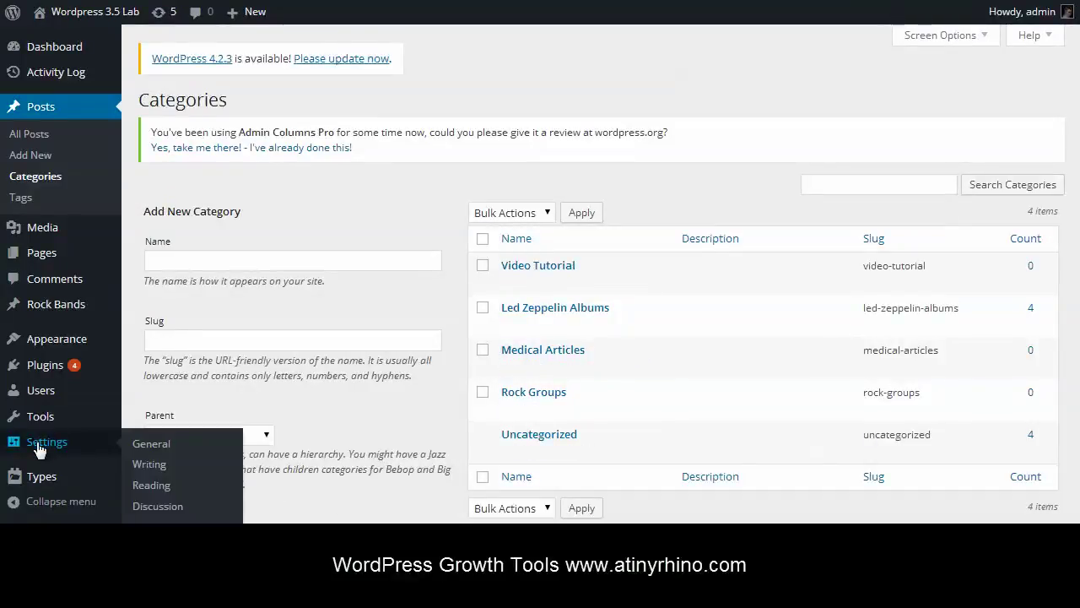
pyautogui.click(147, 466)
pyautogui.click(352, 263)
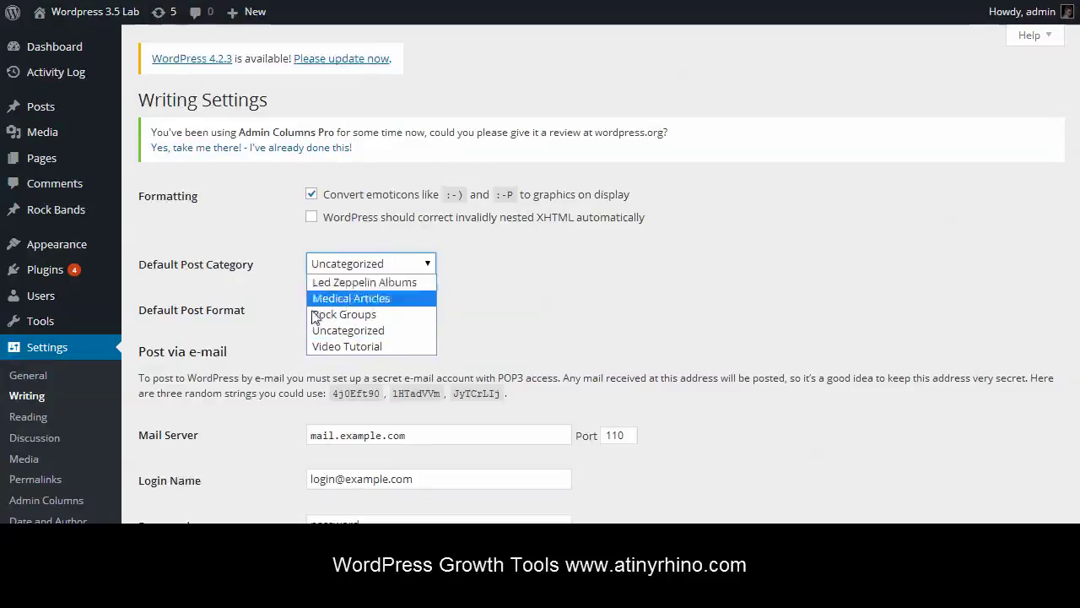
pyautogui.click(340, 343)
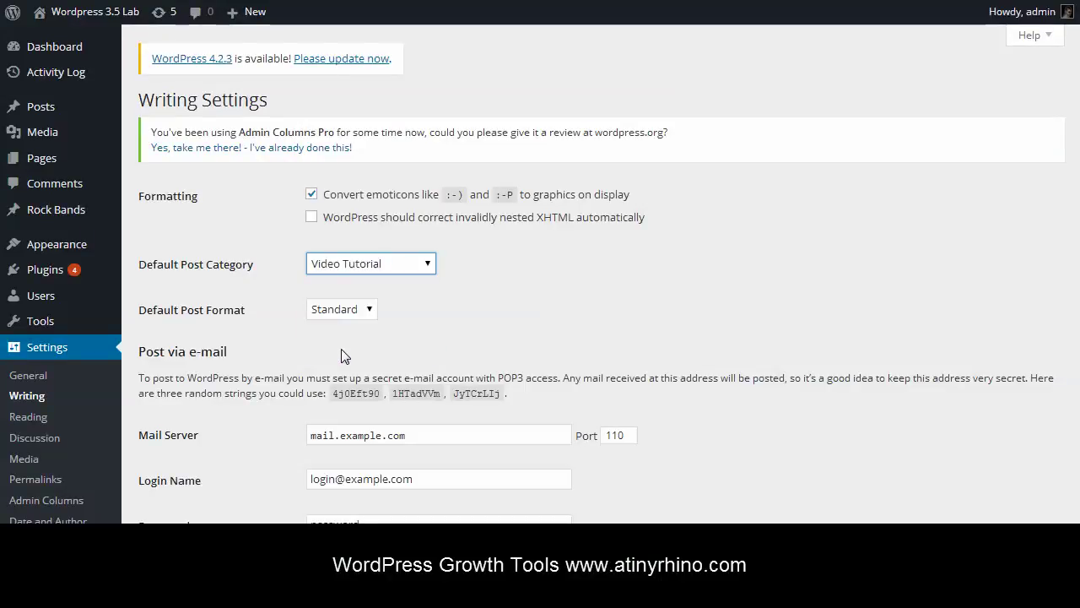
pyautogui.hotkey('ctrl', '-')
pyautogui.hotkey('ctrl', '-')
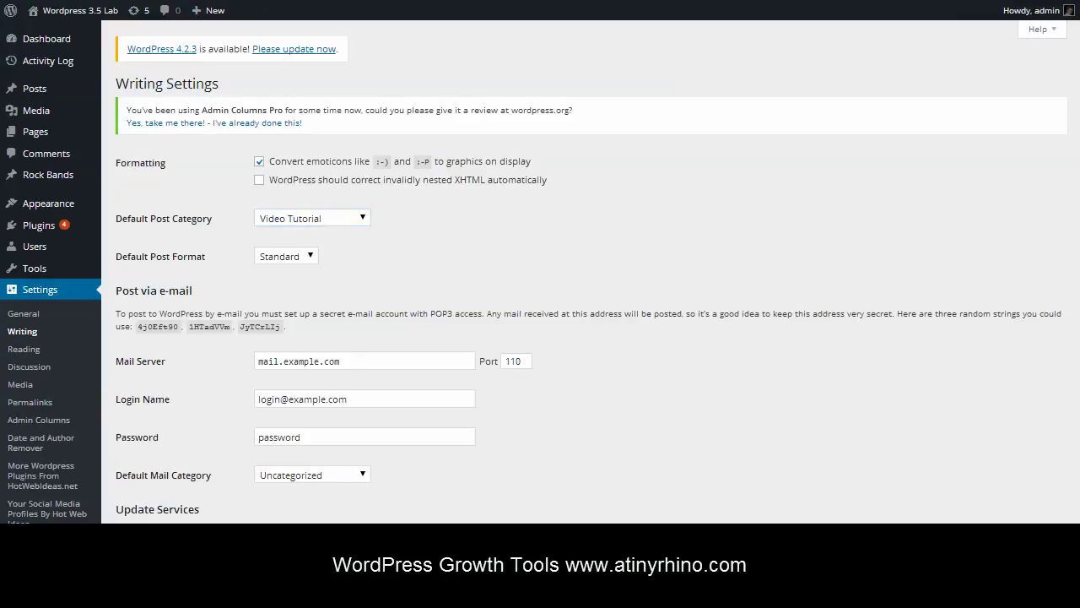
pyautogui.hotkey('ctrl', '+')
pyautogui.hotkey('ctrl', '+')
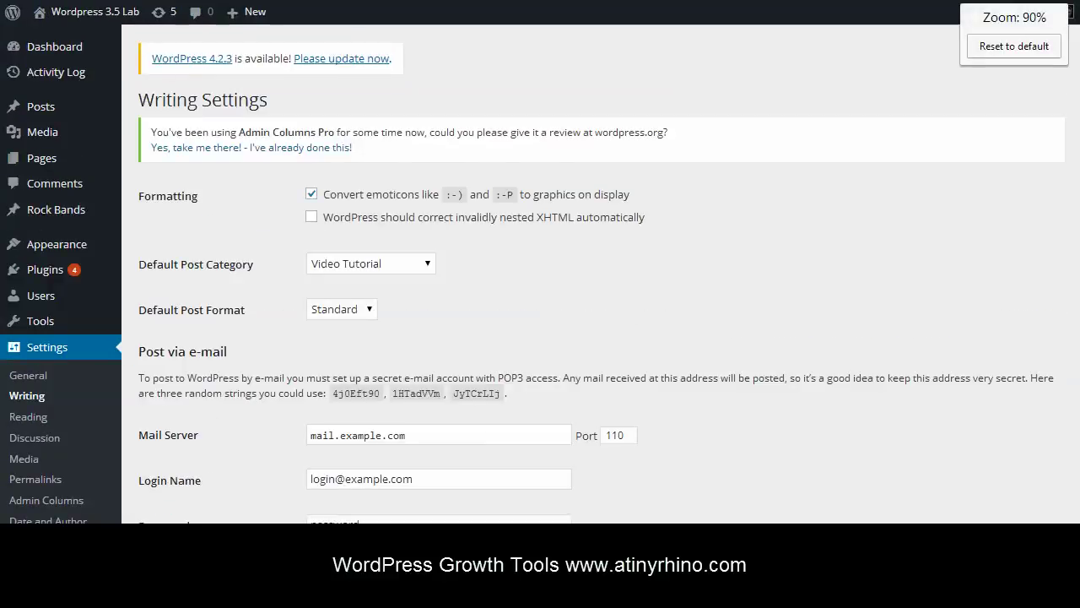
pyautogui.press('F5')
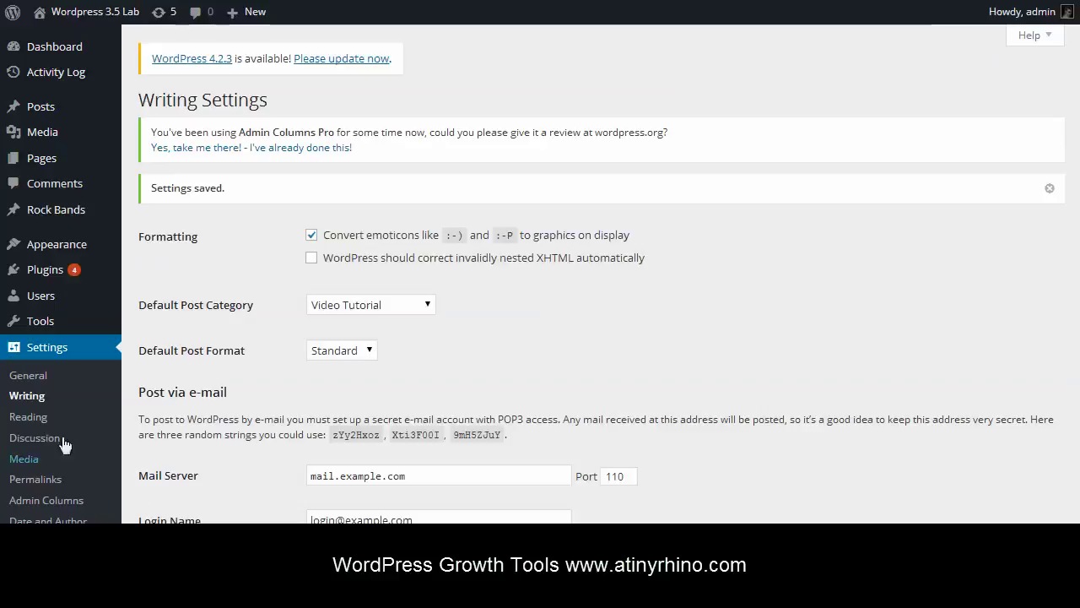
# - In the Reading settings, try Led Zeppelin as a static front page, switch back to displaying the latest posts and save
pyautogui.click(26, 417)
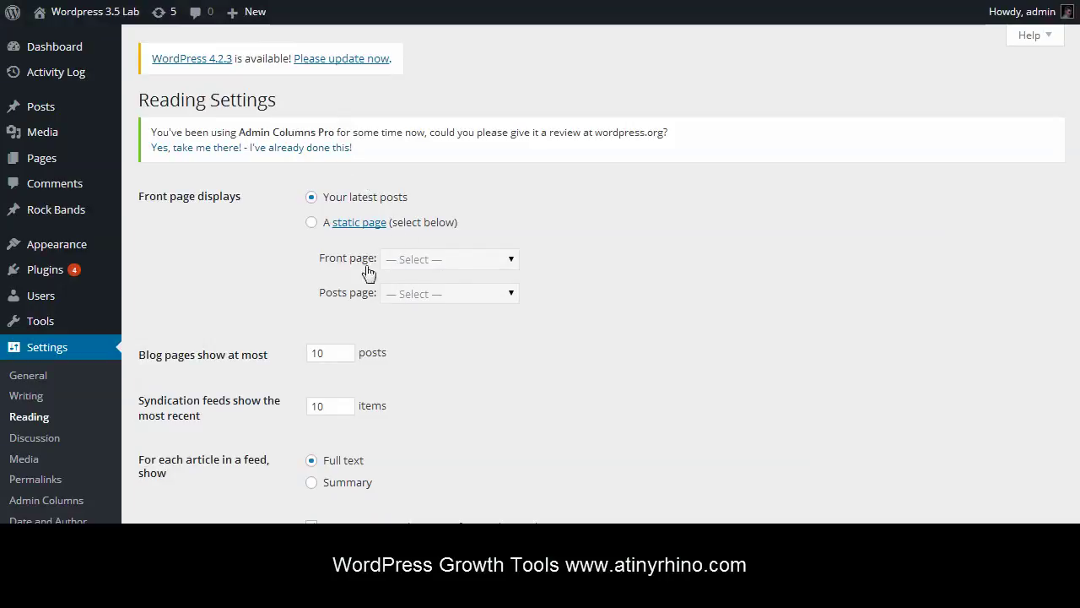
pyautogui.click(311, 223)
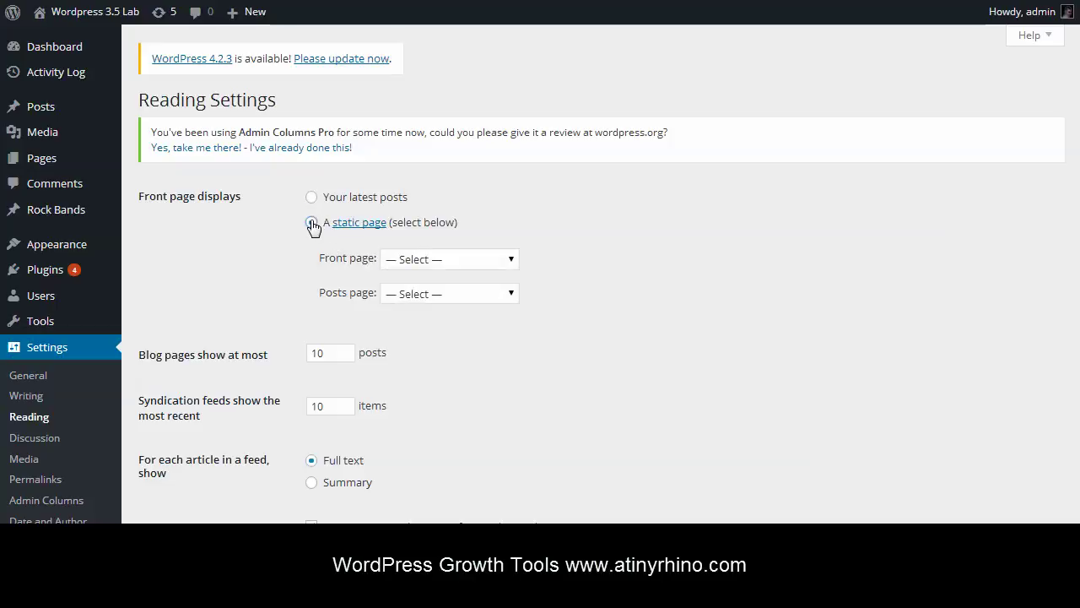
pyautogui.click(426, 261)
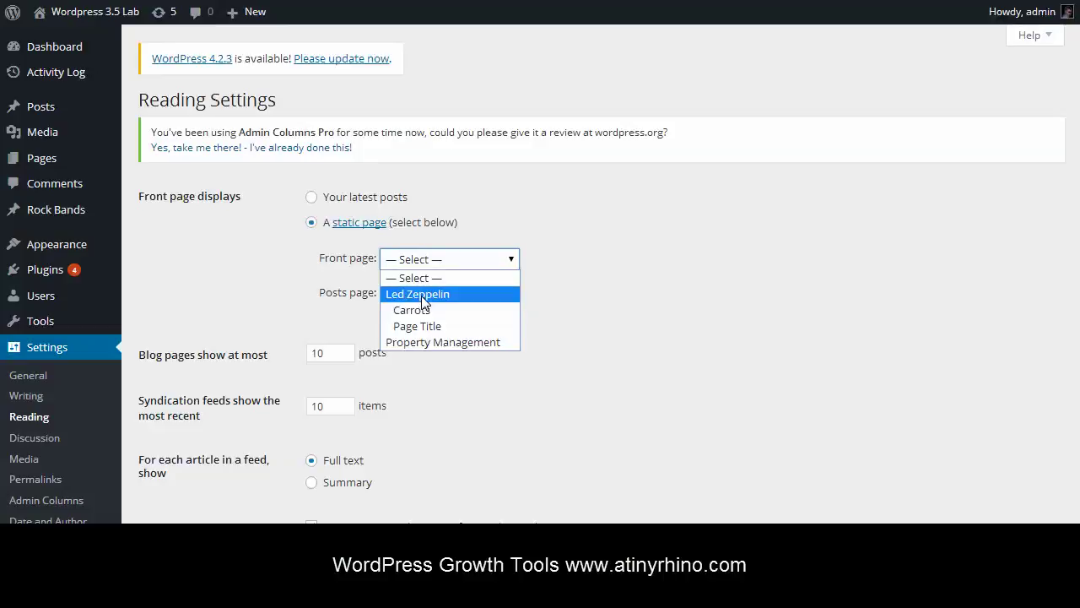
pyautogui.click(423, 297)
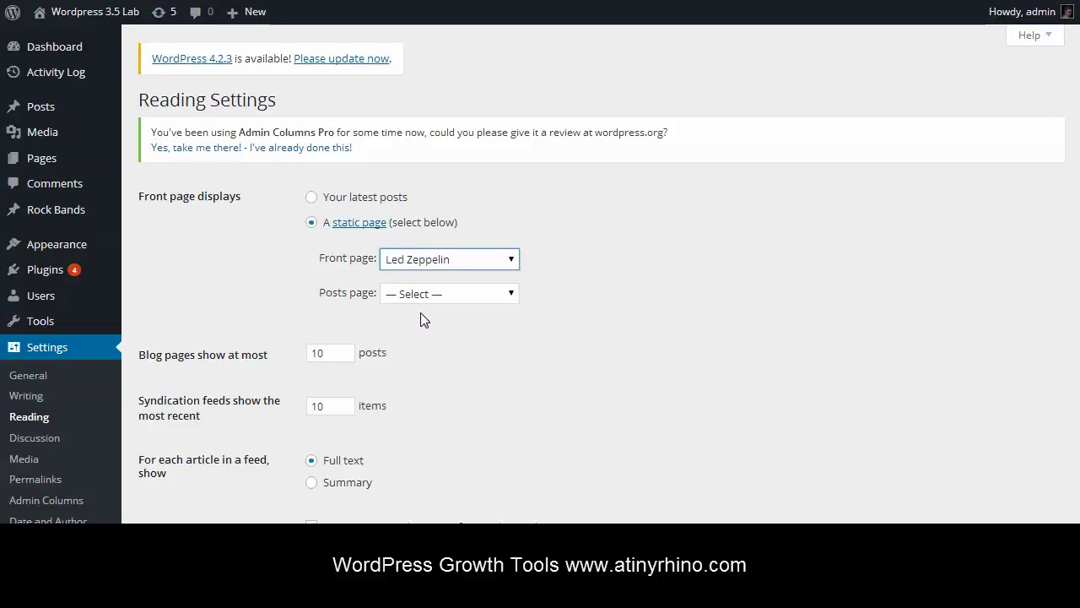
pyautogui.click(416, 297)
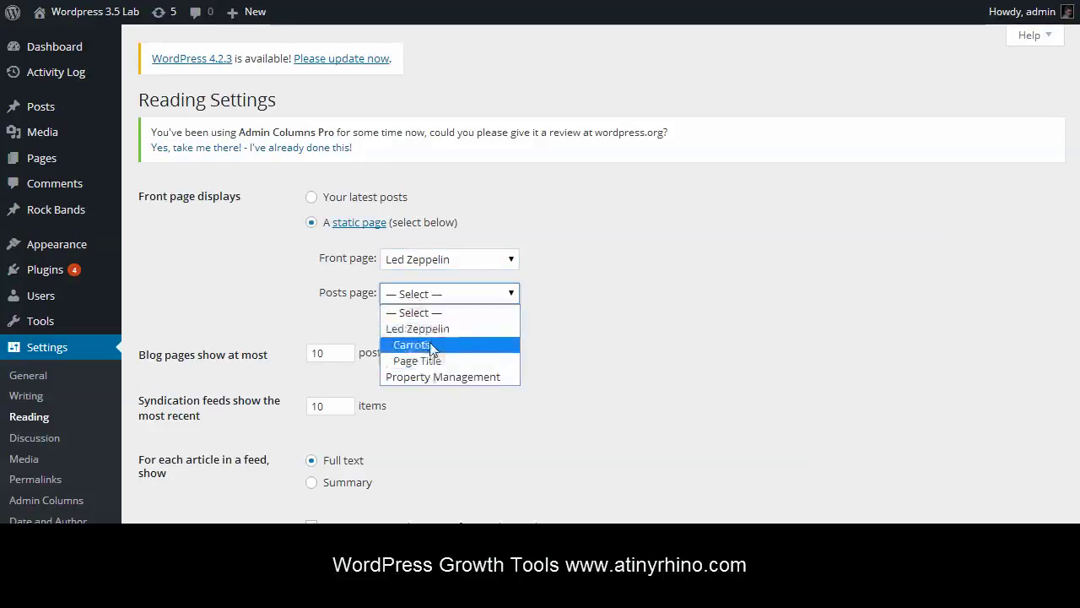
pyautogui.click(302, 295)
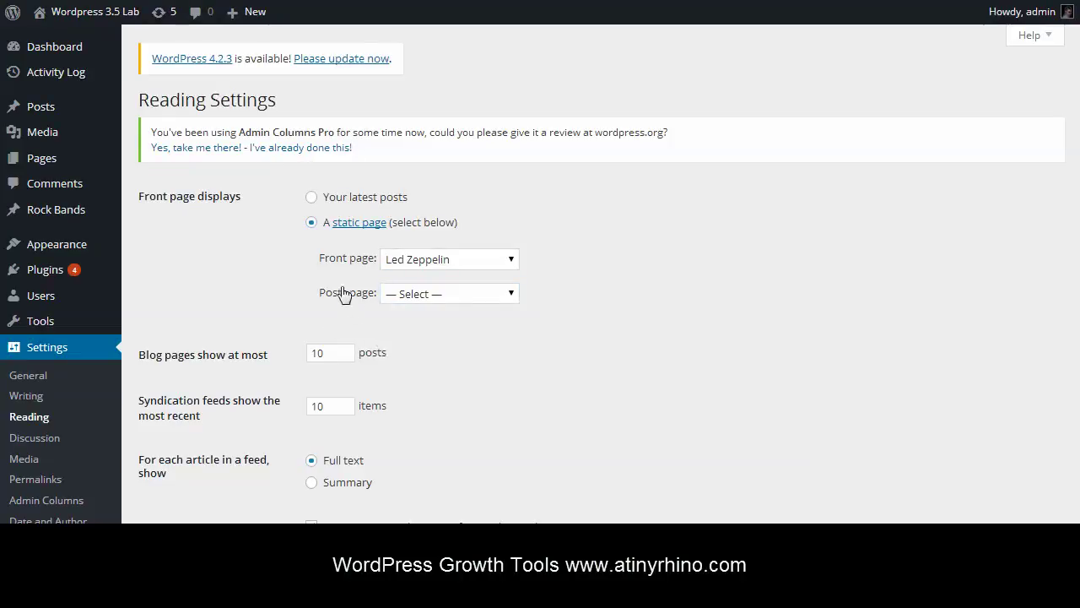
pyautogui.click(312, 199)
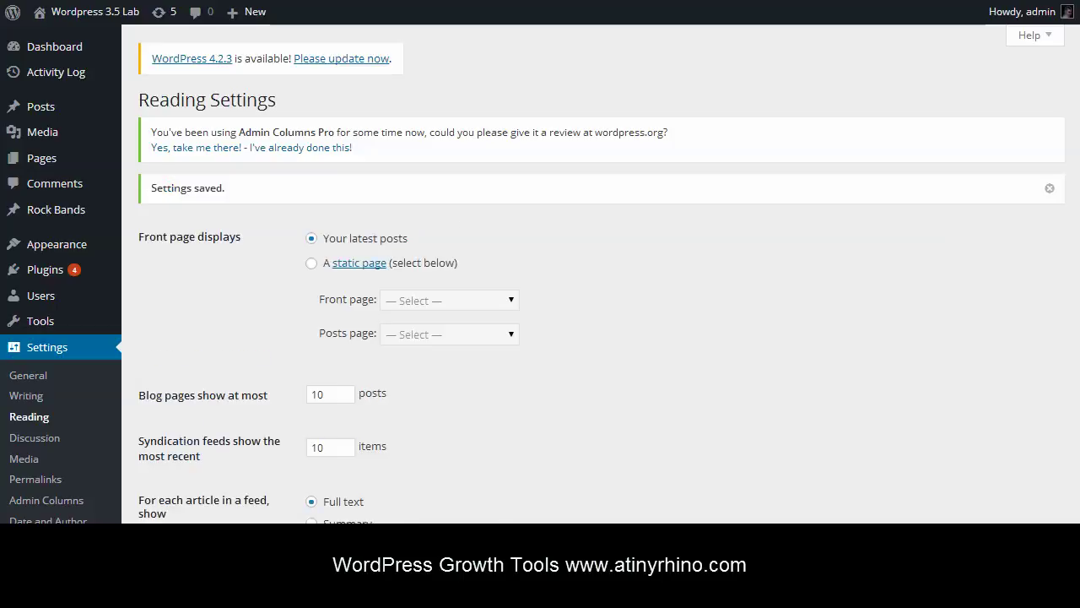
# - Select the Month and name structure in the Permalink settings after comparing it with the Default, Post name and Day and name options
pyautogui.click(37, 481)
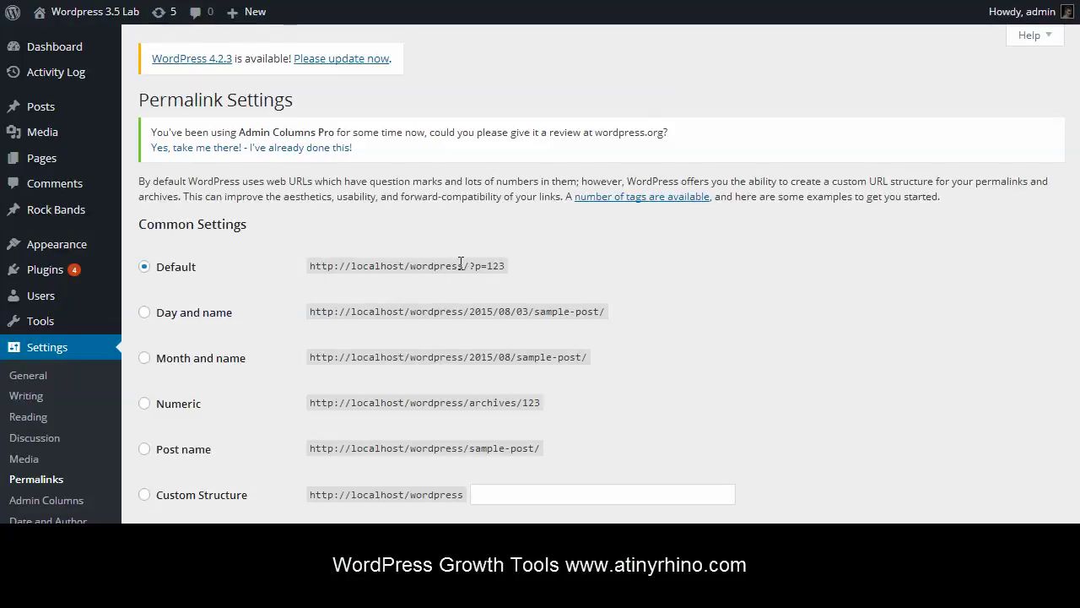
pyautogui.doubleClick(496, 267)
pyautogui.click(504, 268)
pyautogui.click(182, 458)
pyautogui.click(185, 318)
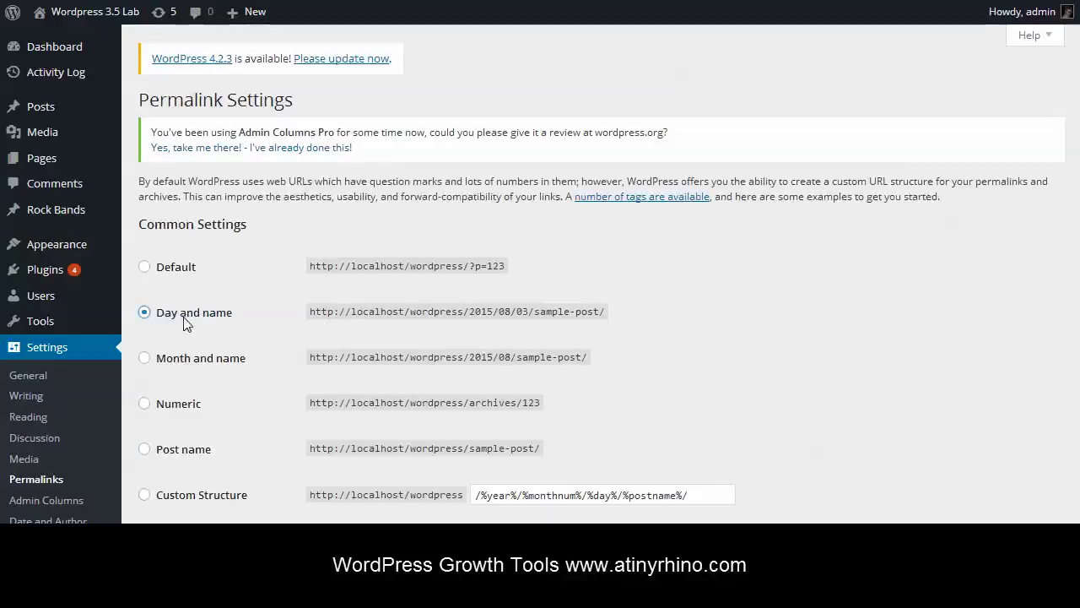
pyautogui.click(197, 359)
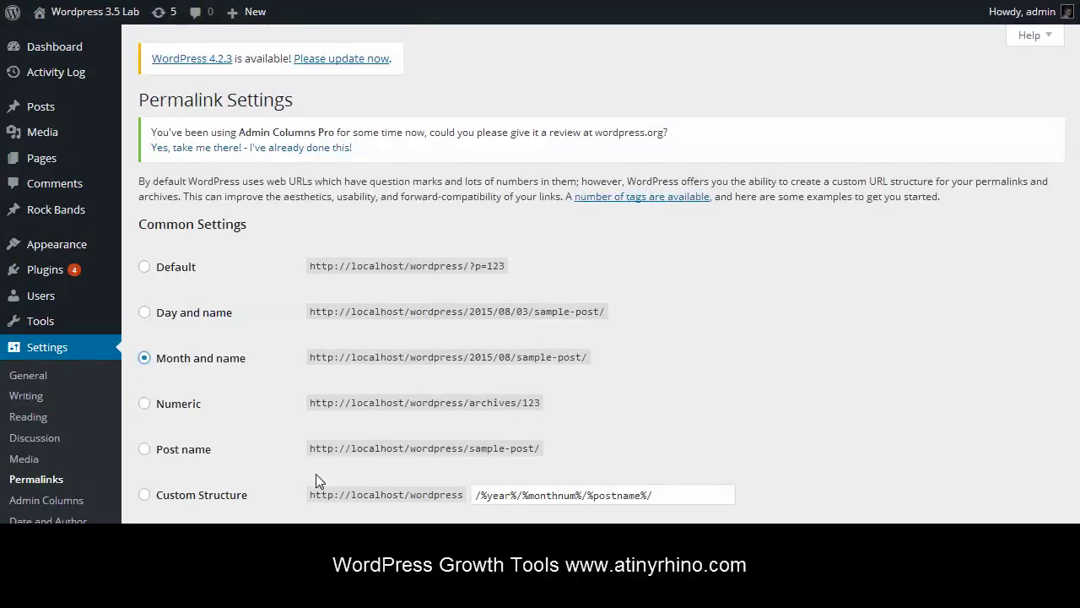
# - Enter "medical" as the optional category base for the permalinks
pyautogui.hotkey('ctrl', '-')
pyautogui.hotkey('ctrl', '-')
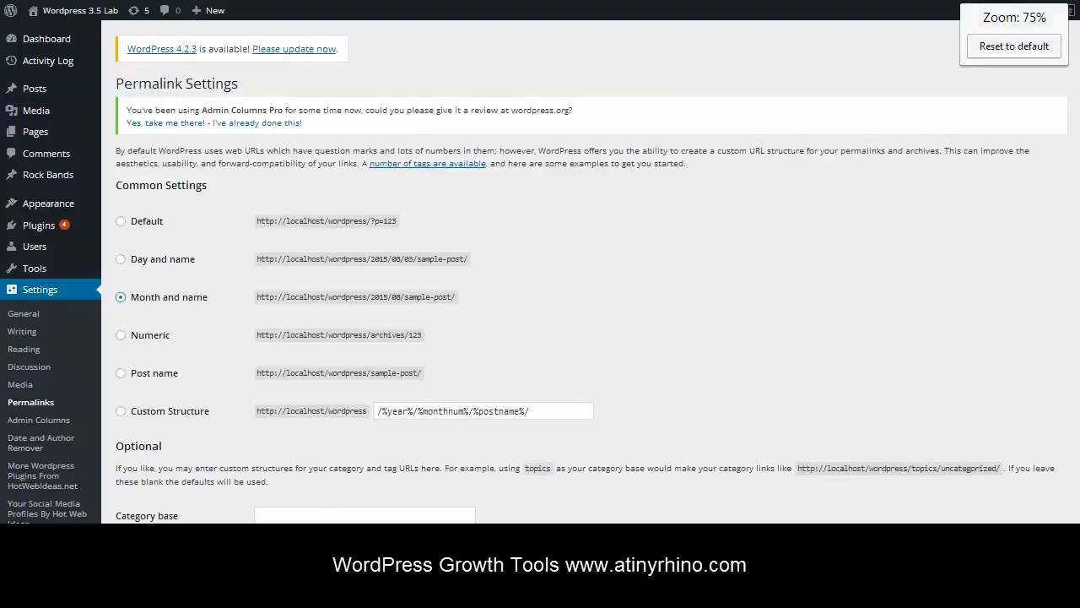
pyautogui.click(332, 516)
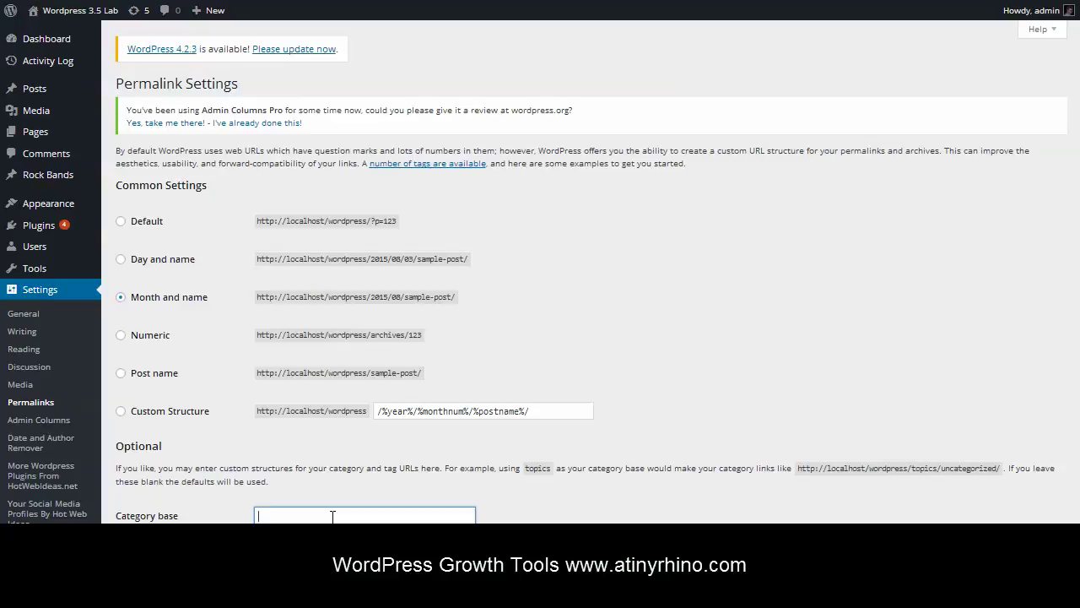
pyautogui.write('medical')
pyautogui.press('Tab')
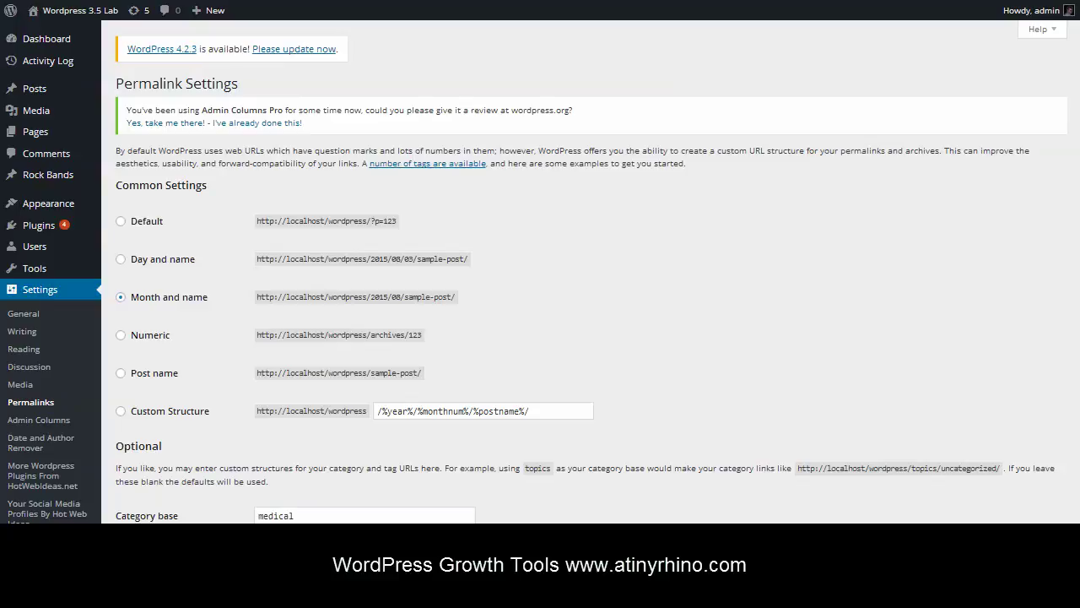